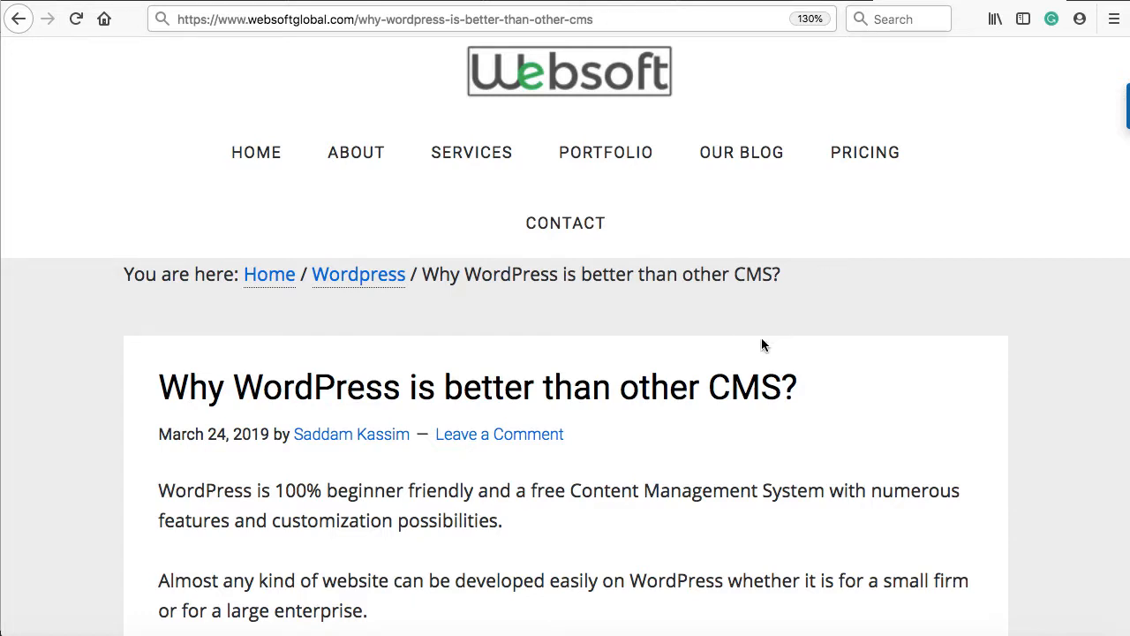
Step: Go to the HostGator customer Portal Login page from the Customer Login menu
scroll(761, 339, "down", 1)
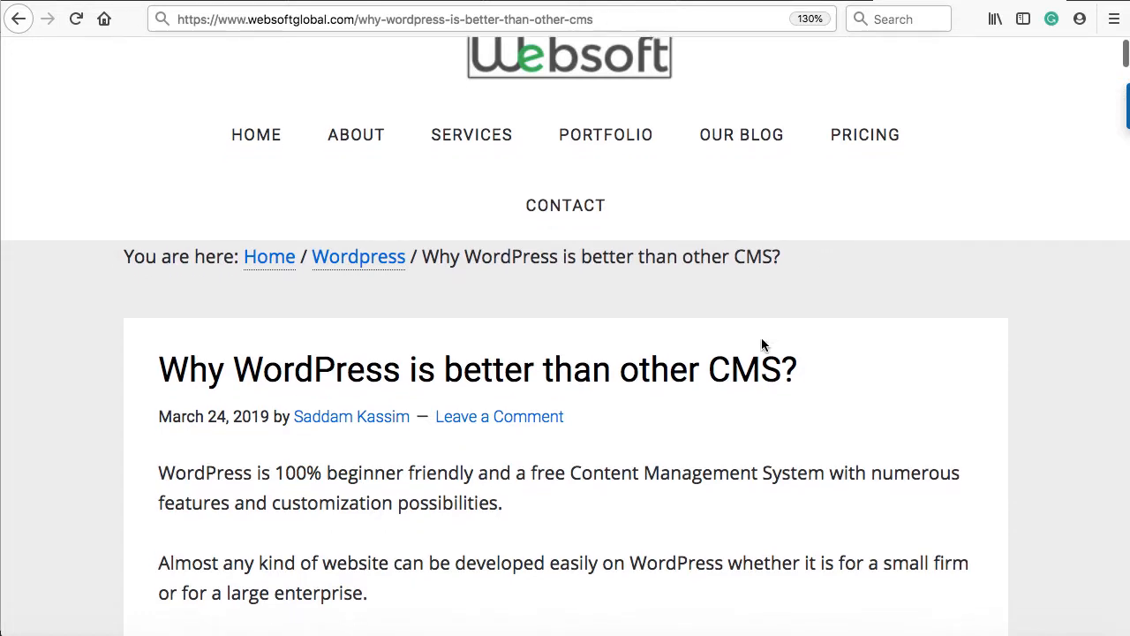
scroll(761, 339, "up", 1)
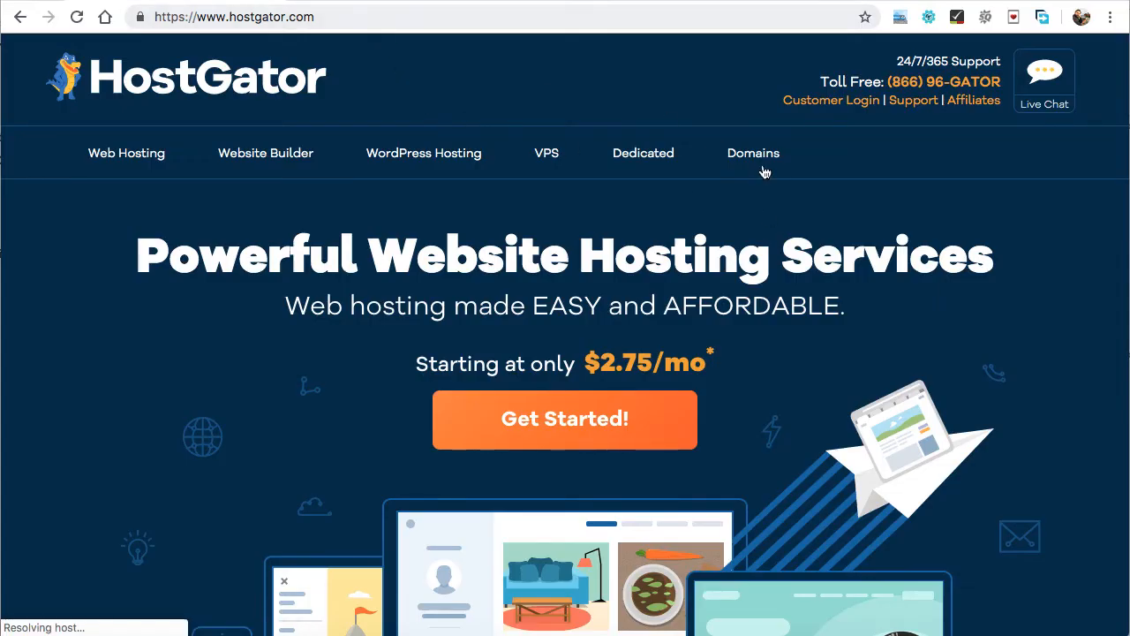
left_click(834, 102)
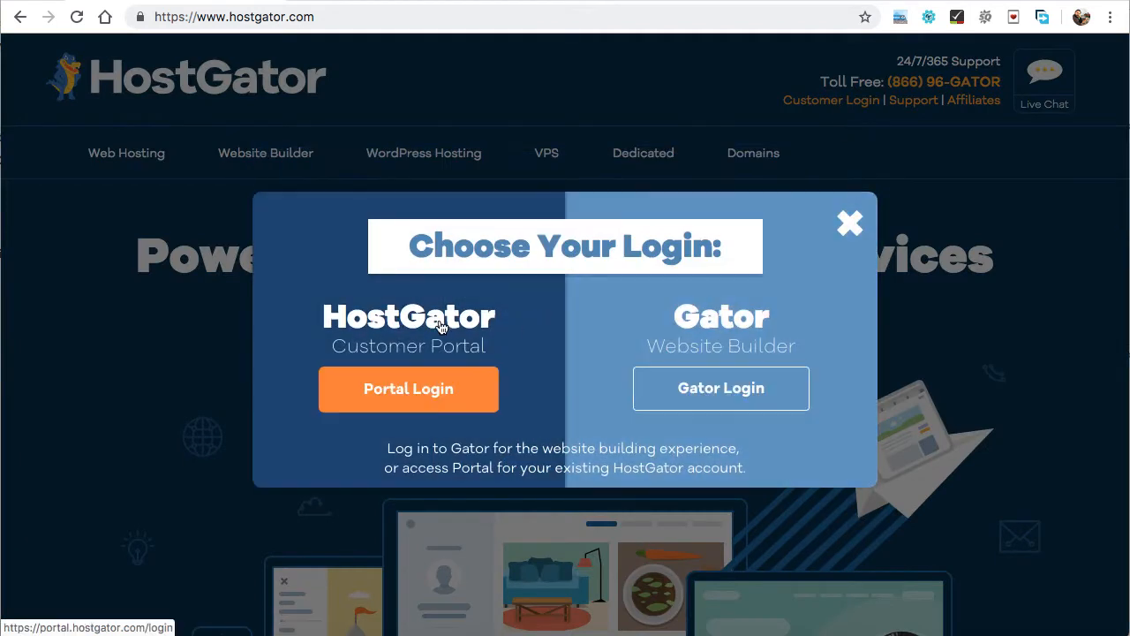
left_click(411, 390)
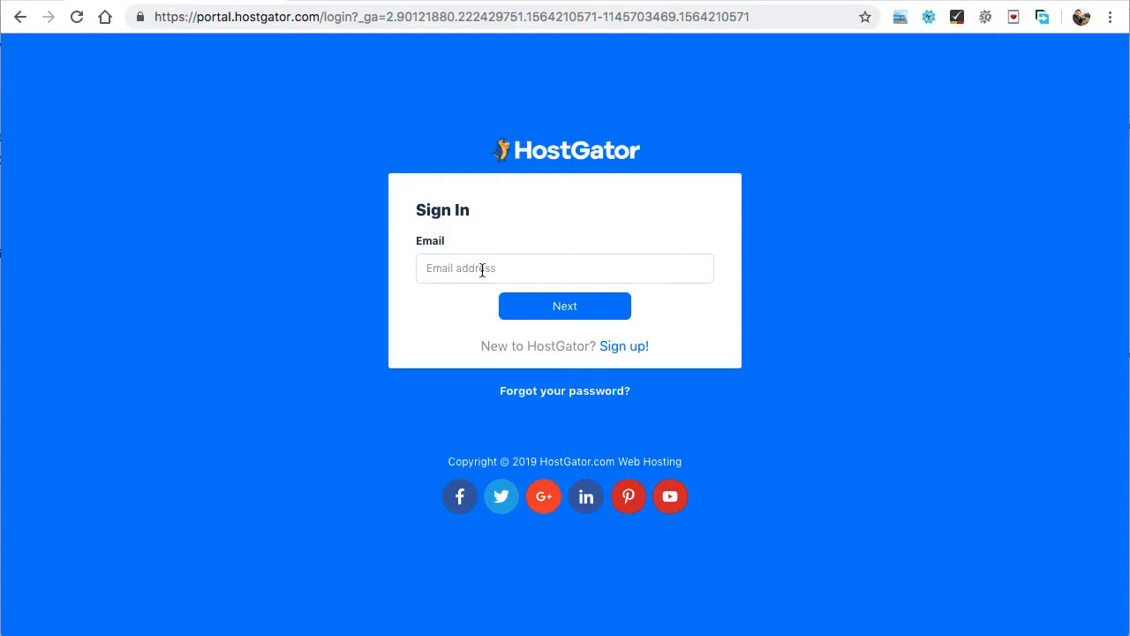
Step: Sign in to the portal with the account e-mail and password
left_click(482, 270)
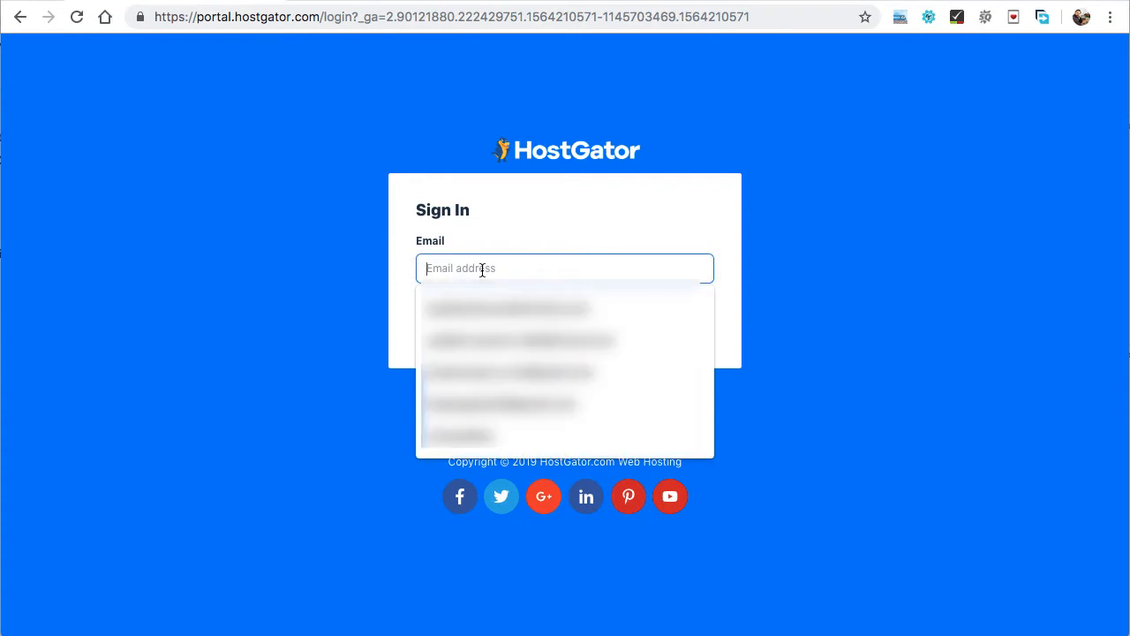
left_click(396, 277)
left_click(452, 266)
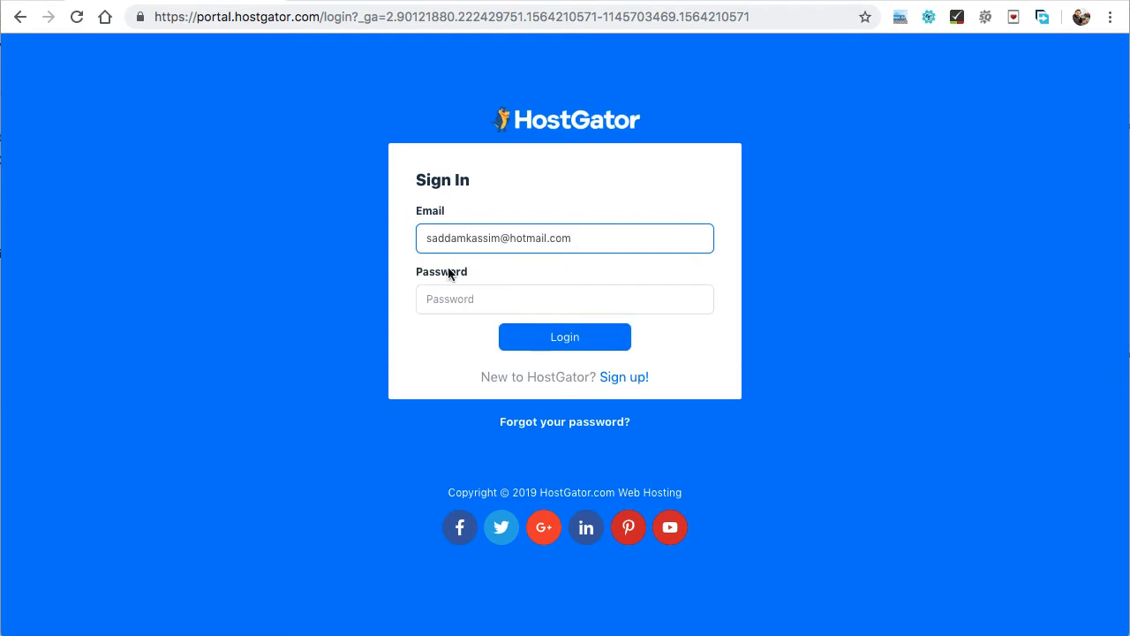
left_click(458, 295)
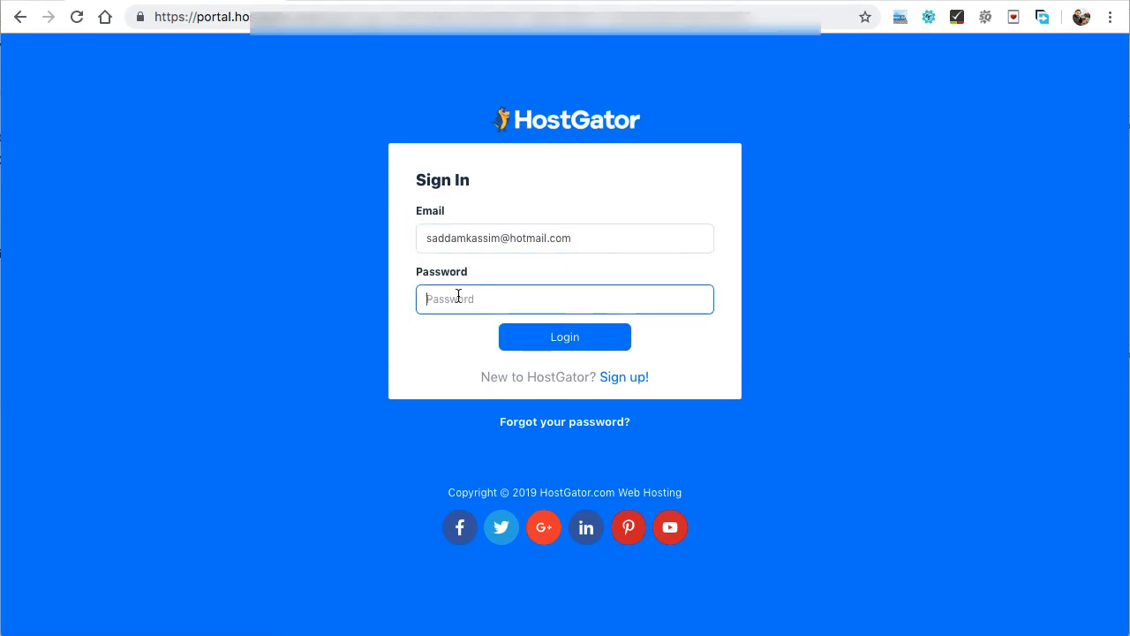
type("••••••••••")
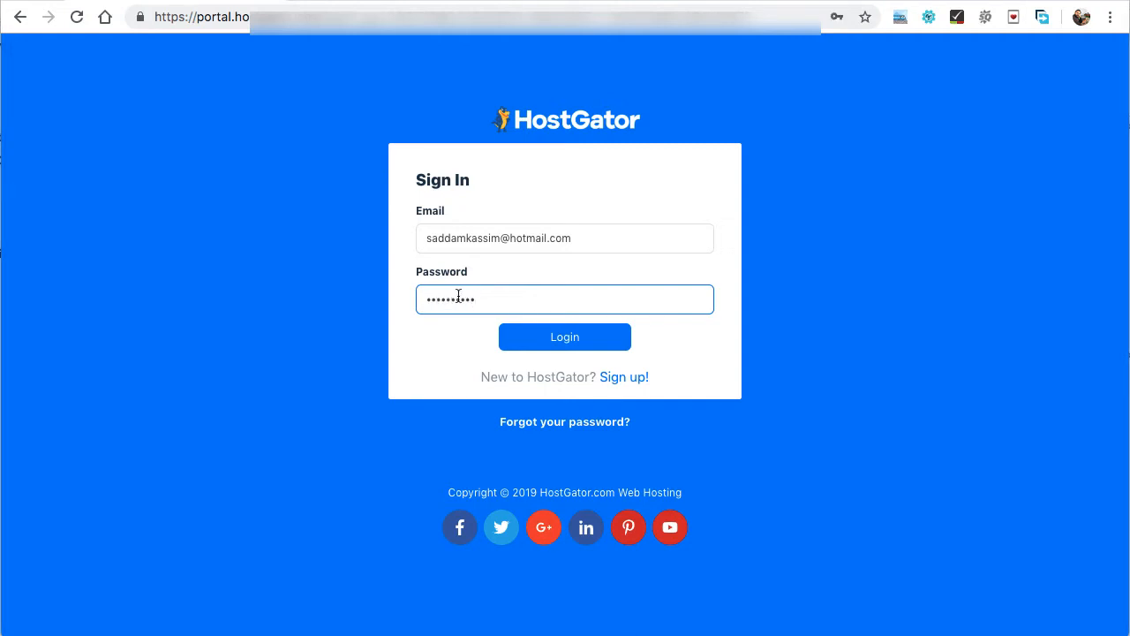
left_click(562, 341)
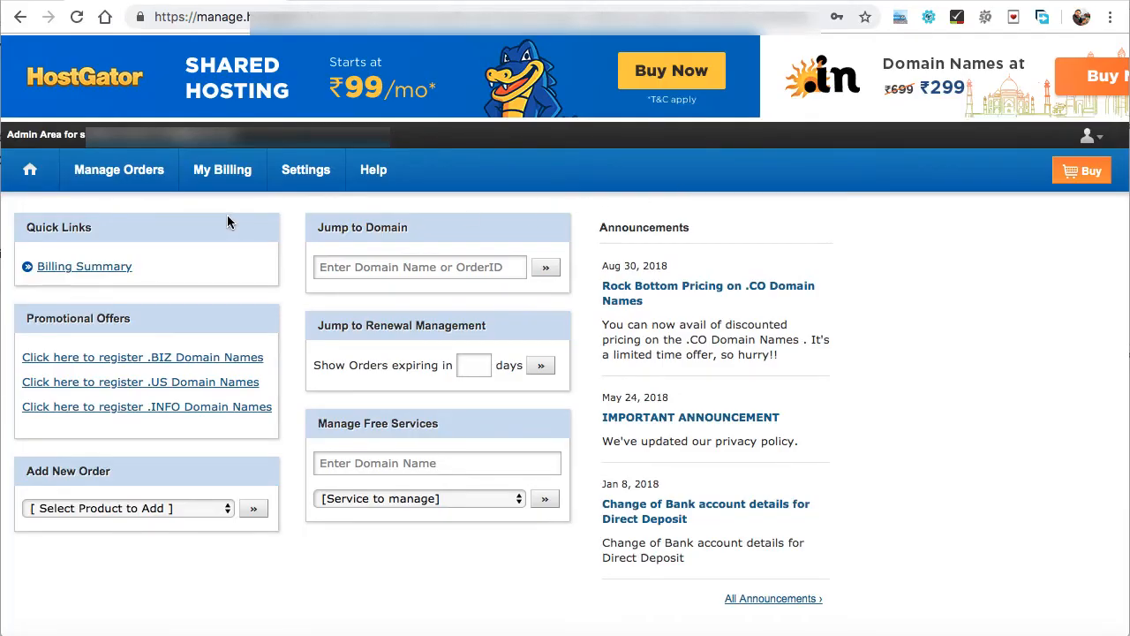
Step: From the orders list, open the websoftglobal.com Cloud Hosting order and launch its cPanel
mouse_move(110, 176)
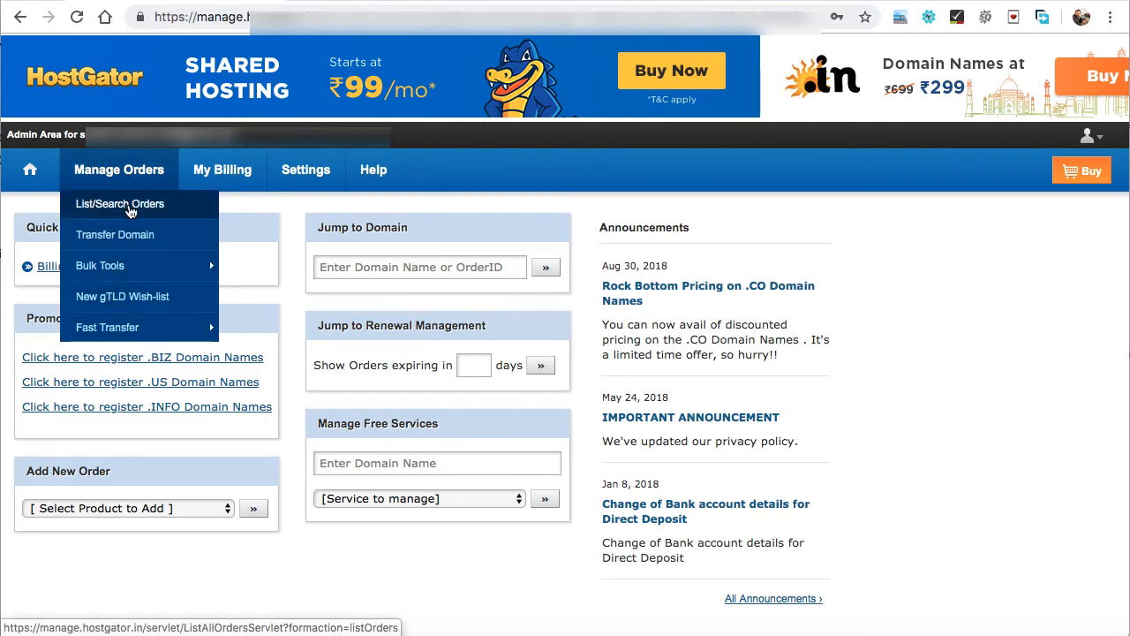
left_click(130, 210)
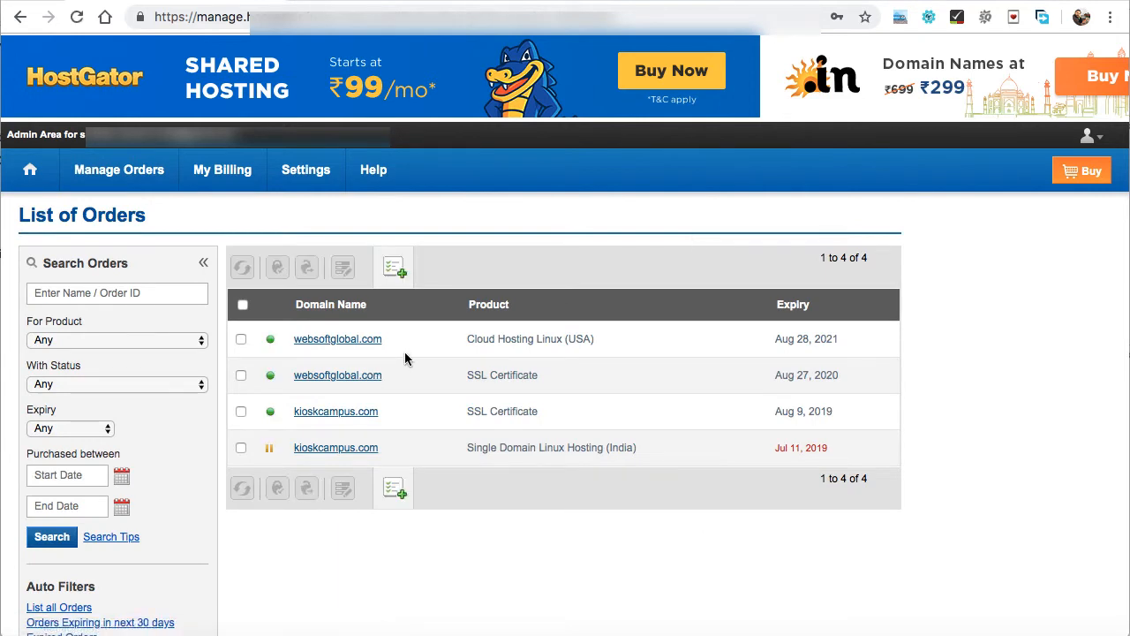
left_click(333, 345)
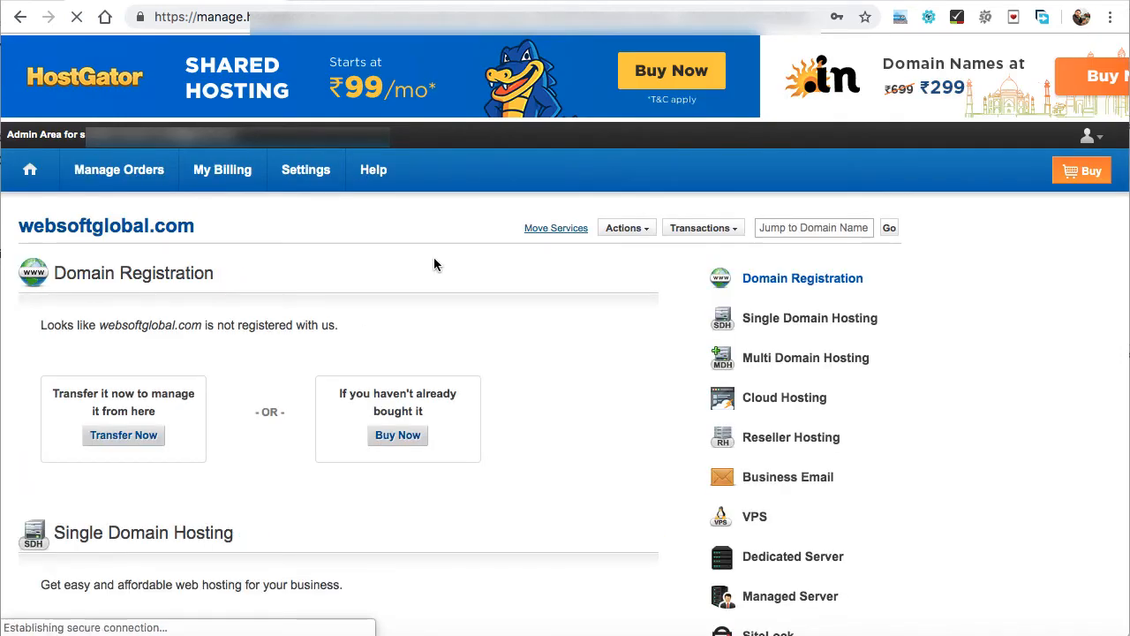
scroll(434, 263, "down", 1)
scroll(433, 263, "down", 10)
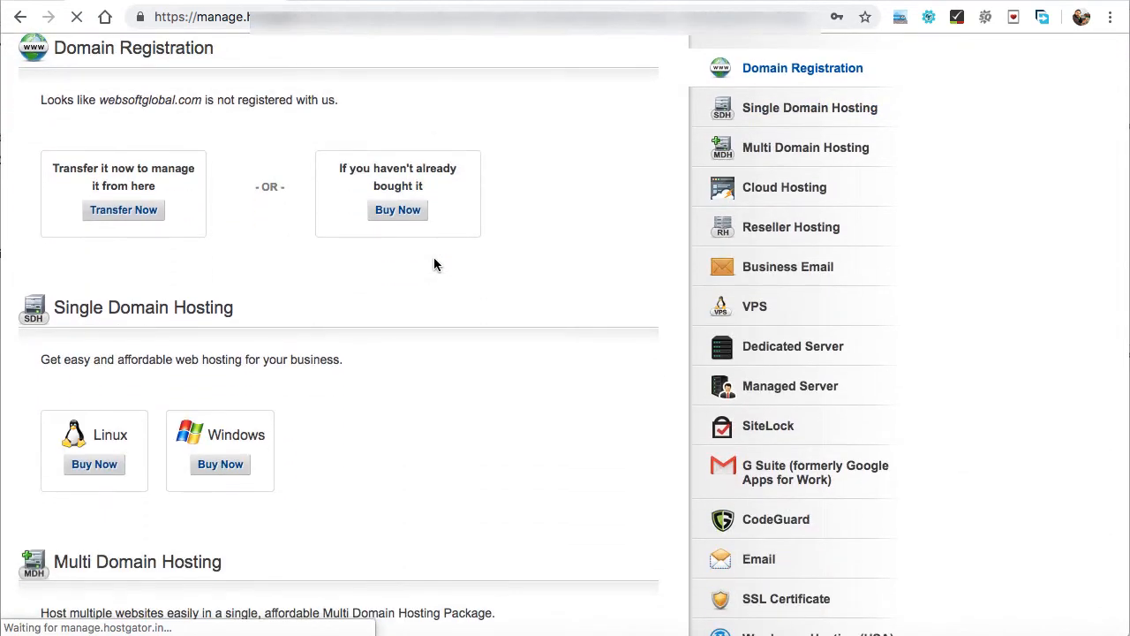
scroll(433, 265, "up", 3)
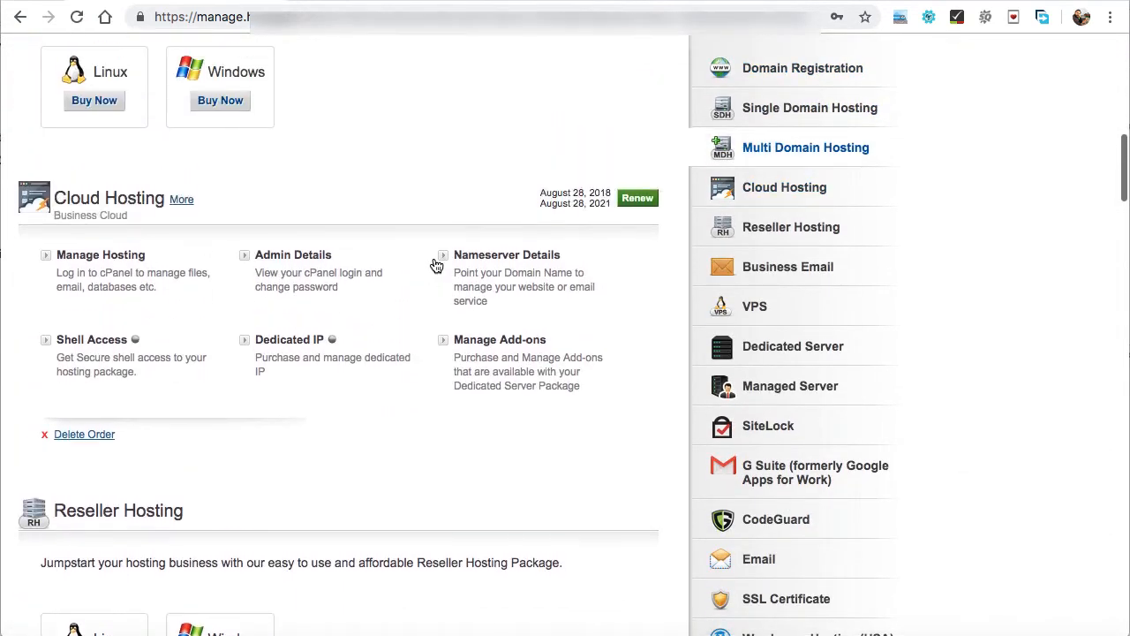
left_click(97, 258)
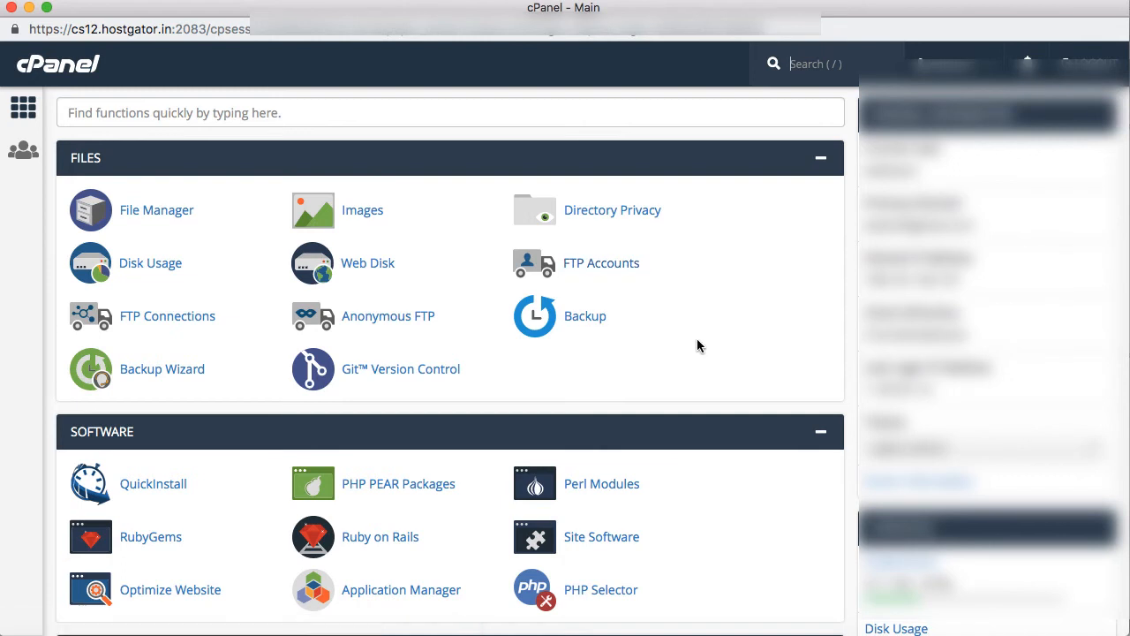
Step: Open Site Software from cPanel's Software section
scroll(727, 349, "down", 3)
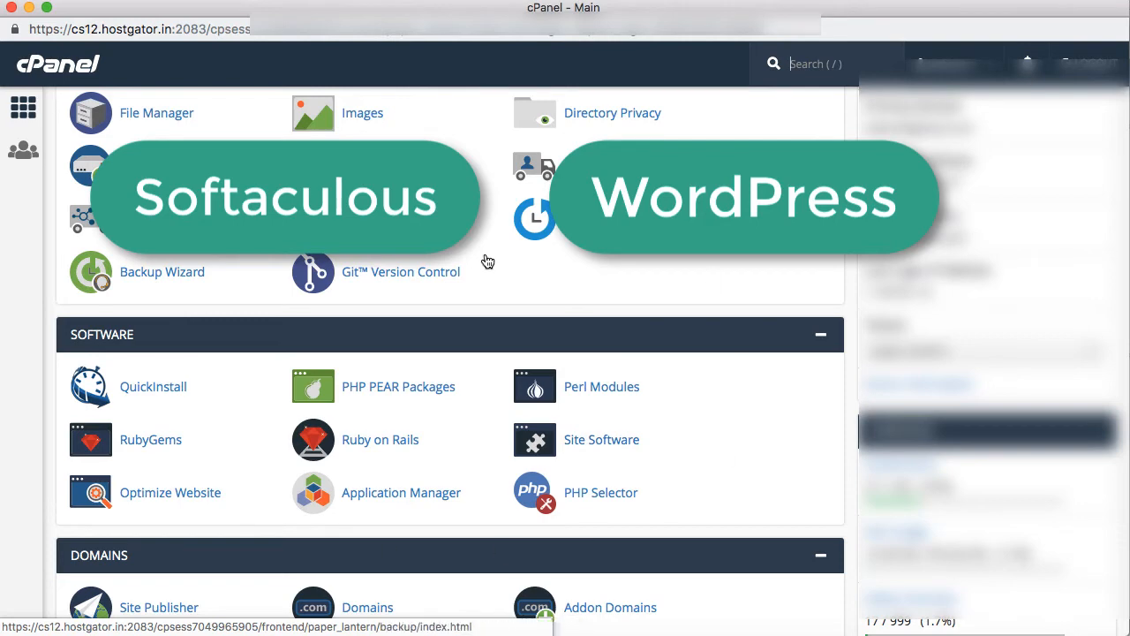
left_click(603, 444)
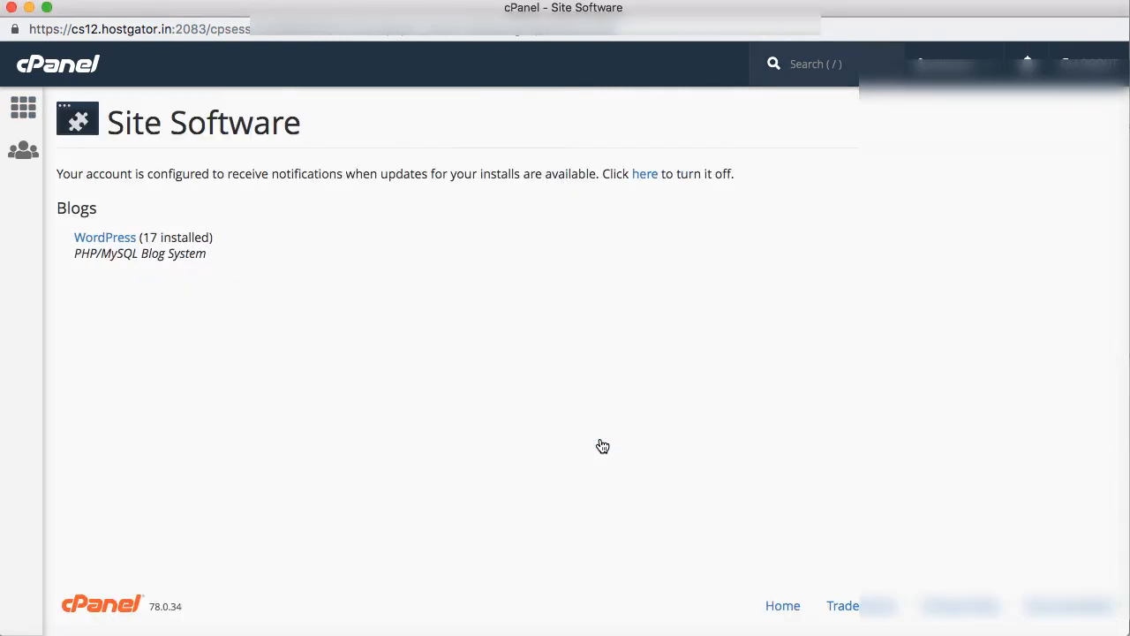
Step: Open WordPress under Blogs and switch to its Install tab
left_click(104, 240)
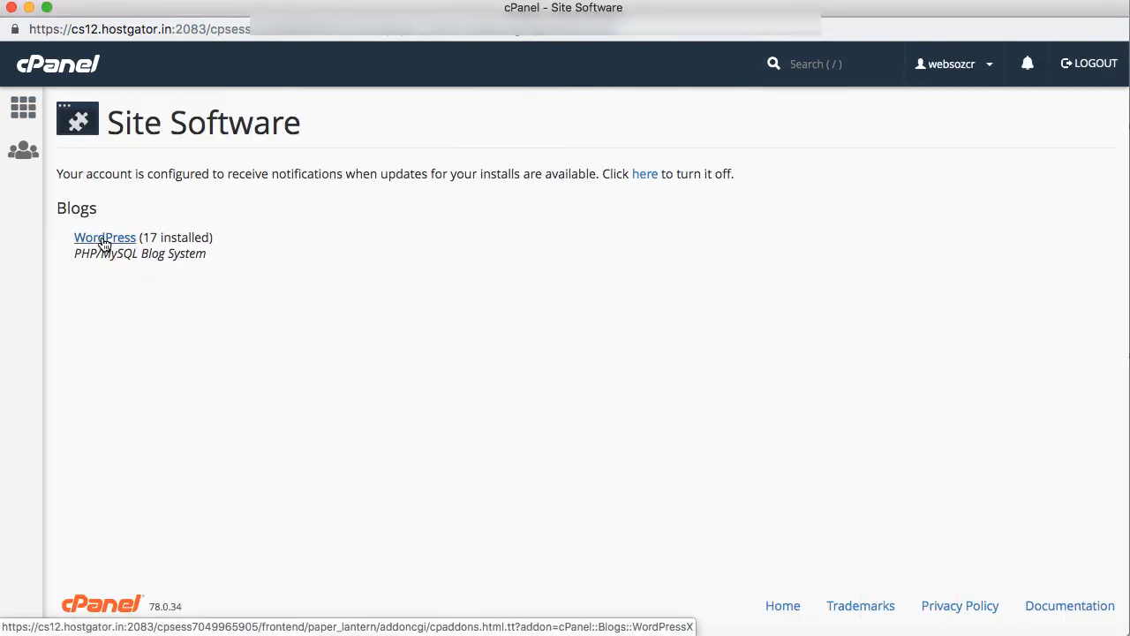
mouse_move(171, 232)
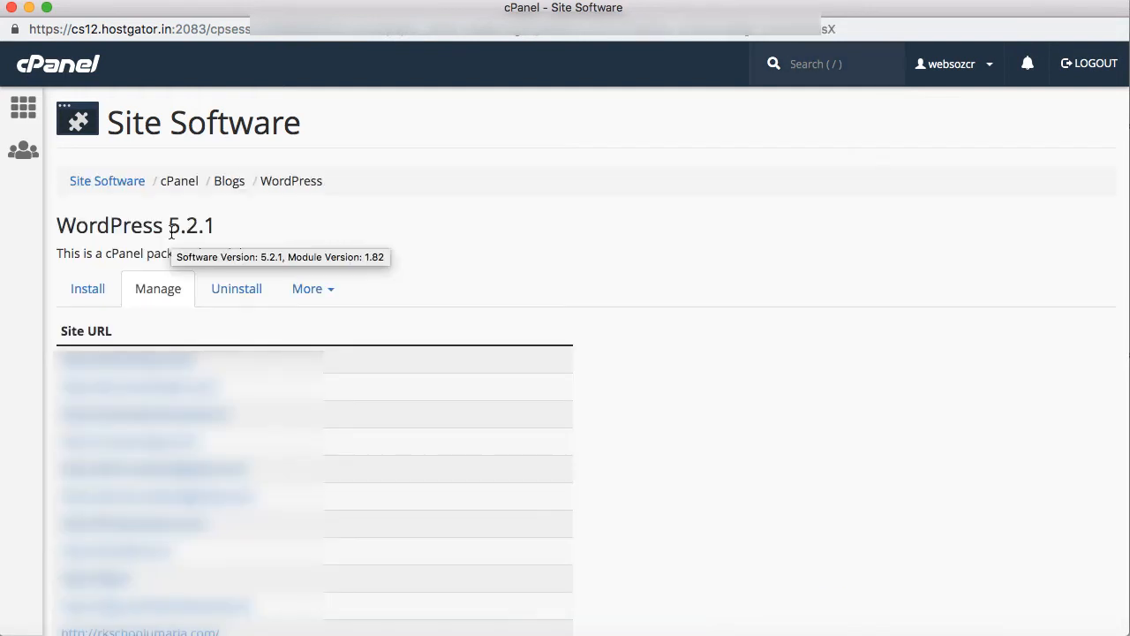
left_click(303, 217)
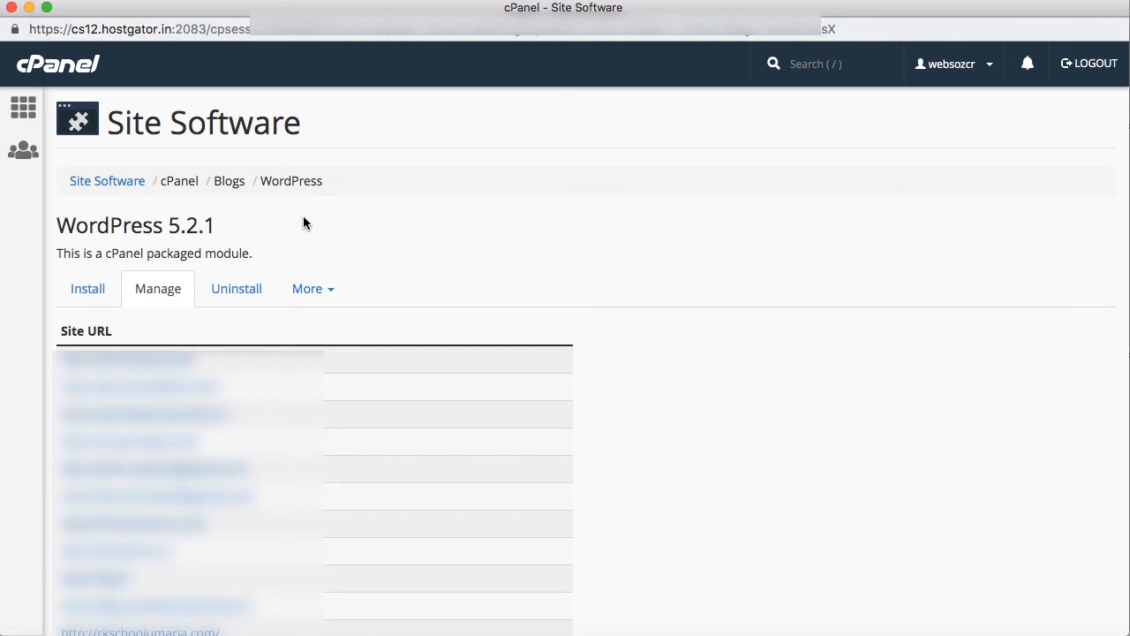
left_click(91, 294)
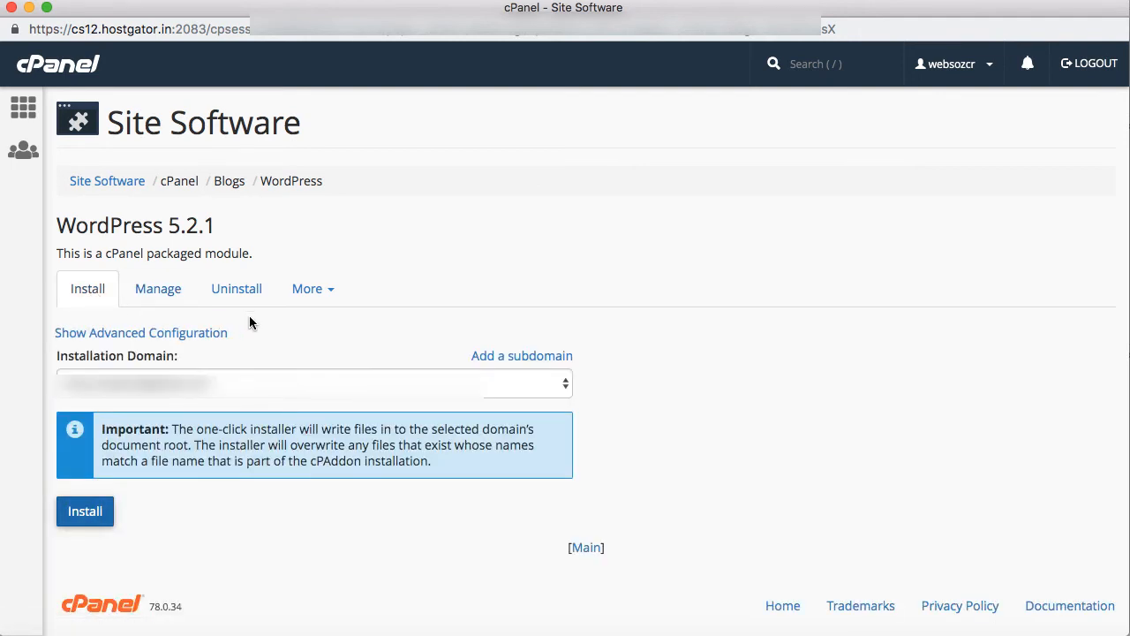
left_click(129, 334)
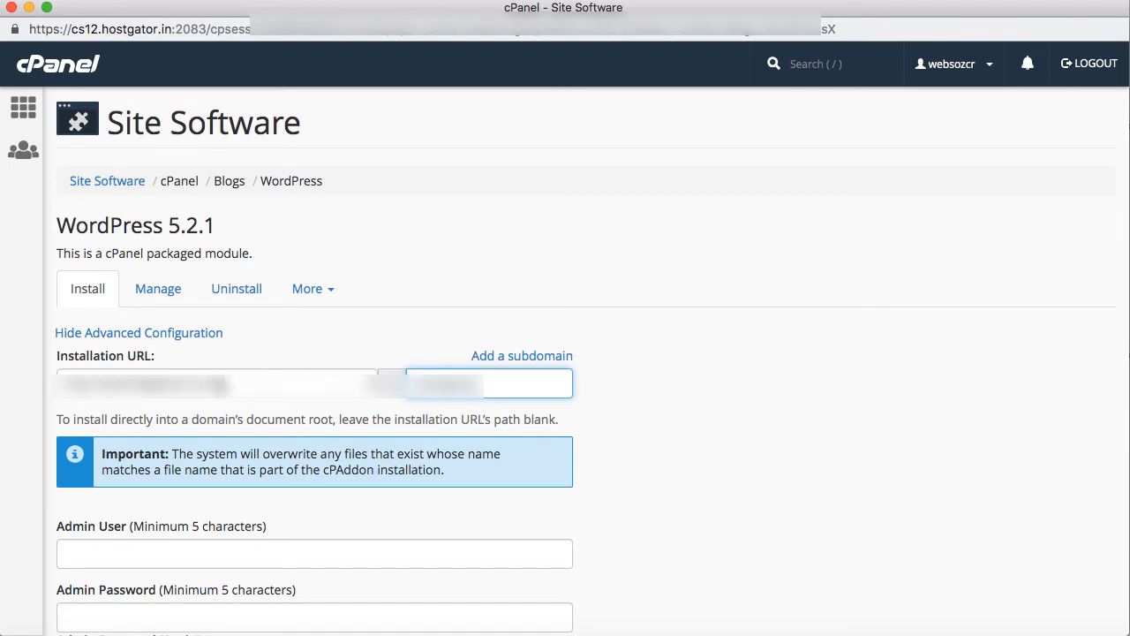
left_click(220, 384)
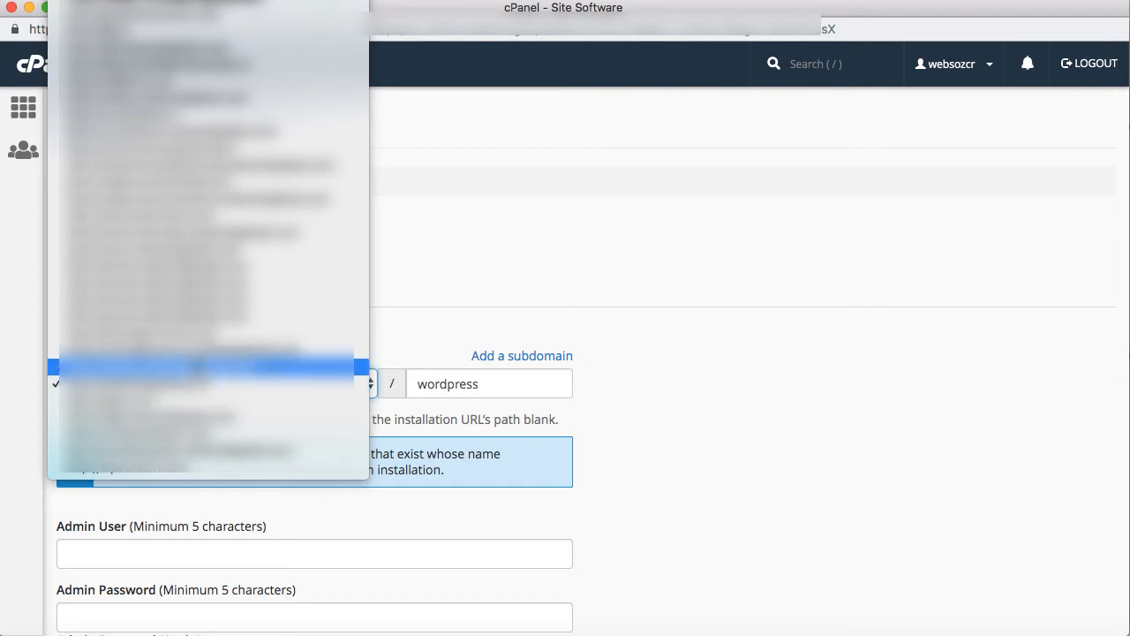
left_click(184, 335)
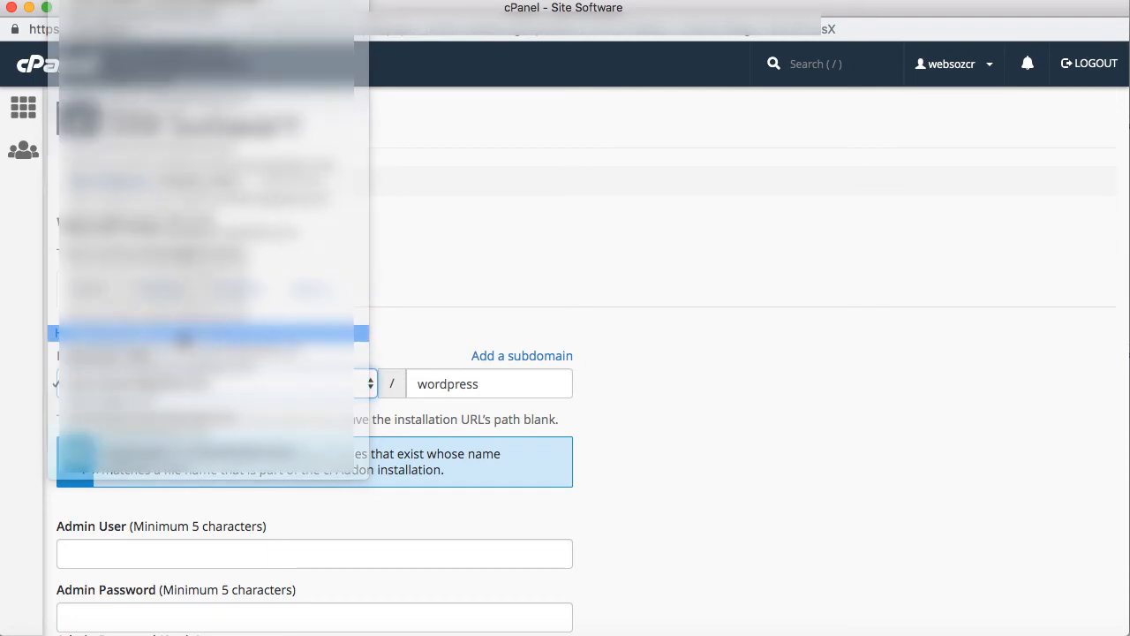
left_click(496, 383)
key("BackSpace")
key("BackSpace")
key("BackSpace")
key("BackSpace")
key("BackSpace")
key("BackSpace")
key("BackSpace")
key("BackSpace")
key("BackSpace")
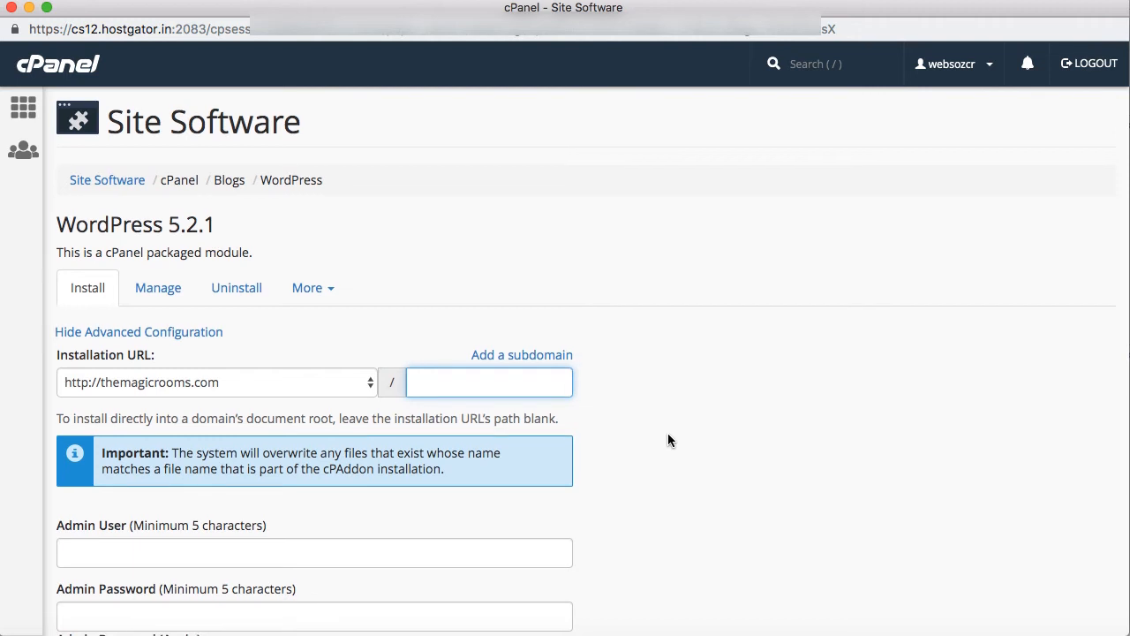
scroll(669, 437, "down", 4)
scroll(668, 438, "down", 1)
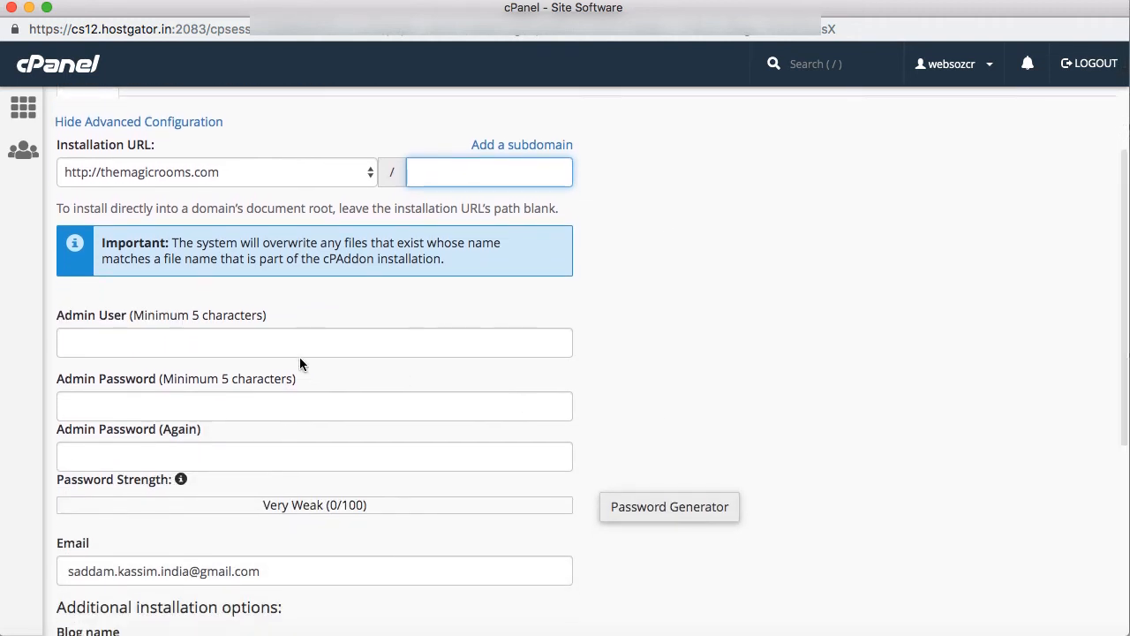
Step: Enter the admin username and the same strong password in both Admin Password fields
left_click(116, 341)
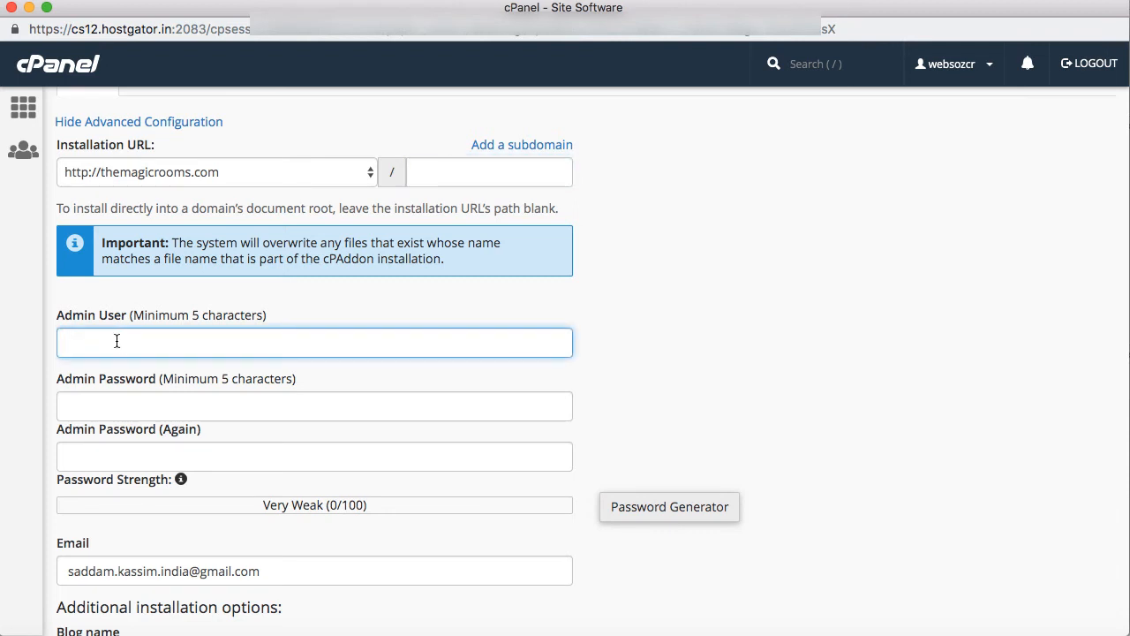
type("saddam7865")
left_click(122, 407)
type("•••")
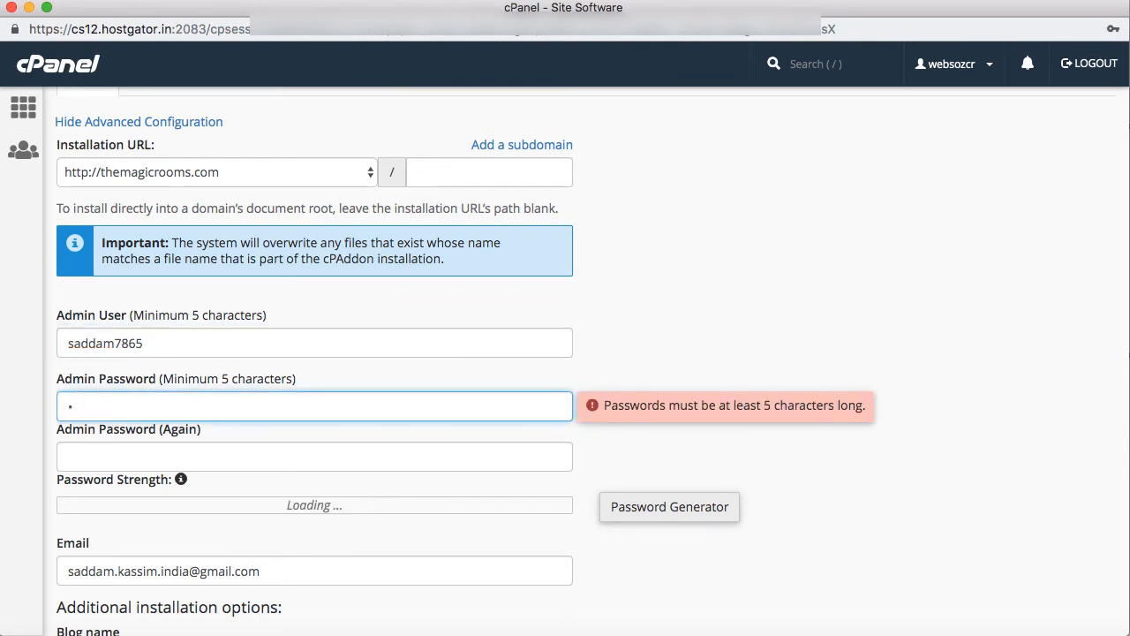
type("•••")
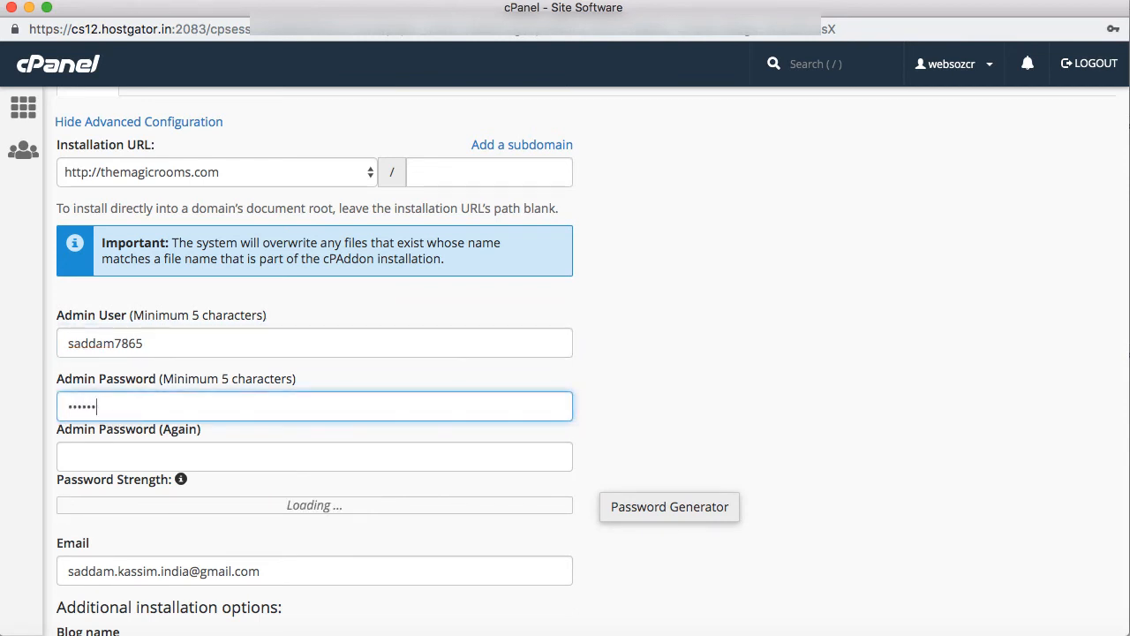
type("••••")
key("Tab")
type("••••••••••")
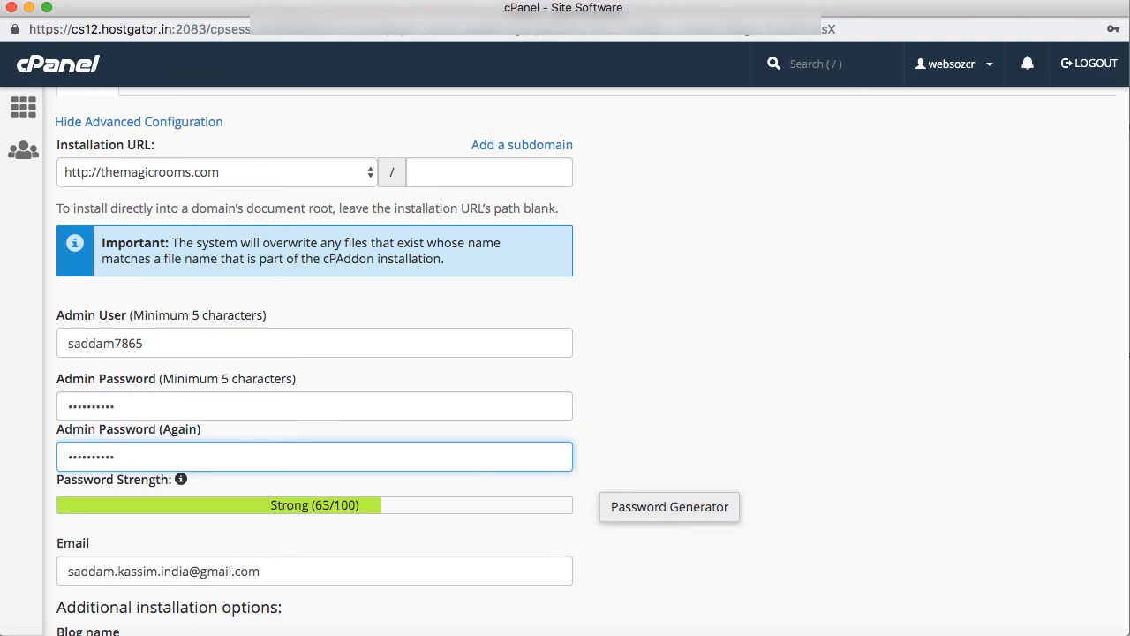
left_click(589, 363)
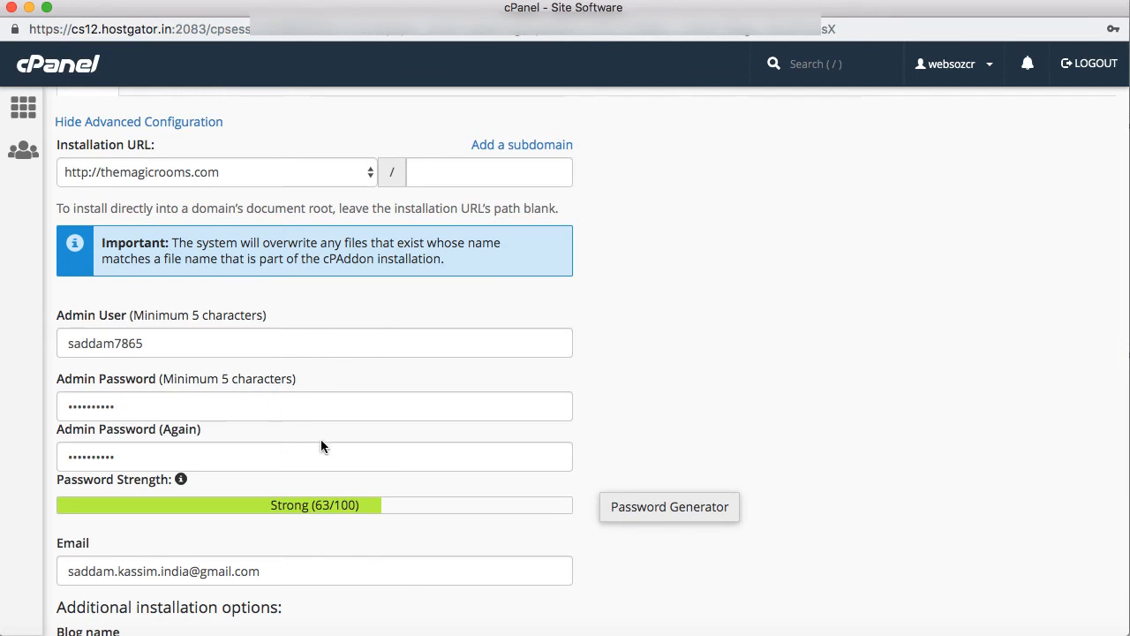
scroll(320, 446, "down", 3)
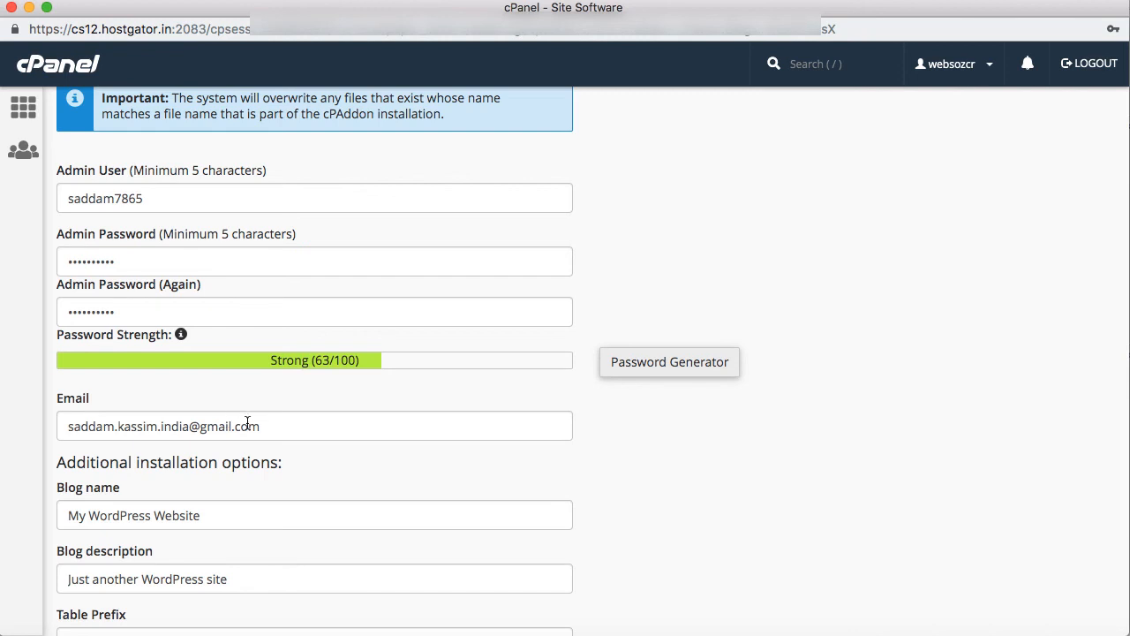
scroll(247, 422, "down", 3)
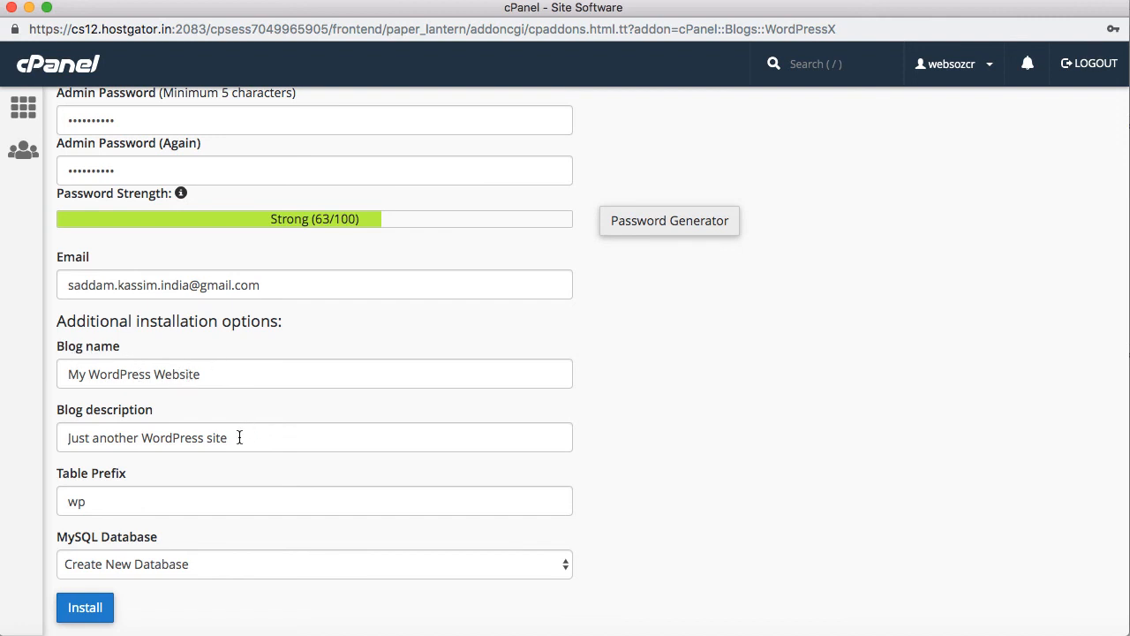
scroll(238, 437, "down", 2)
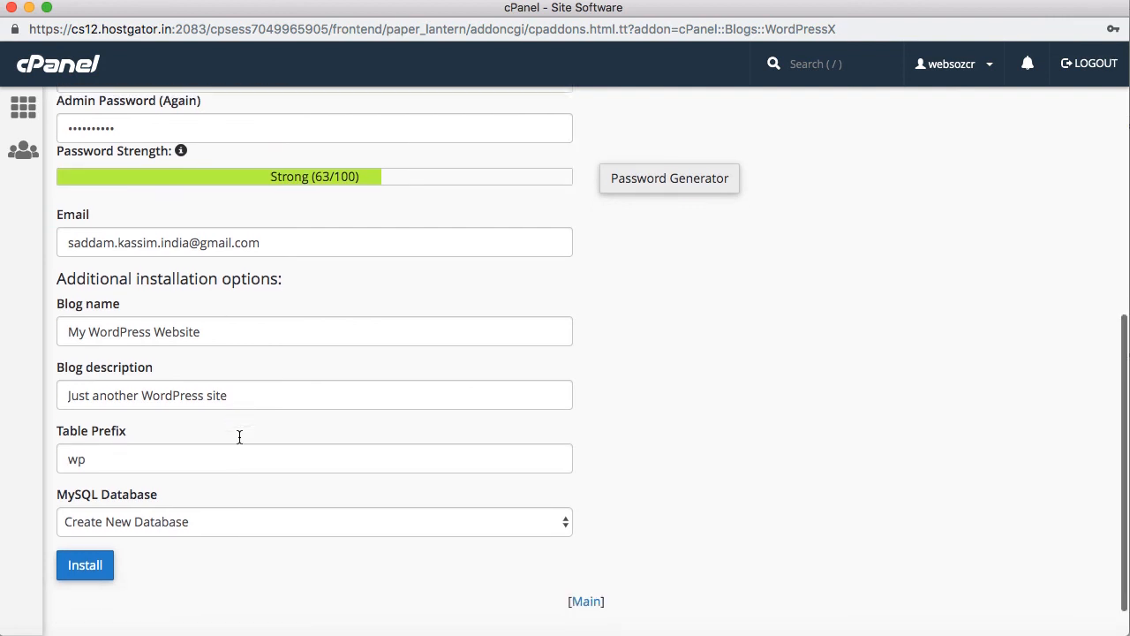